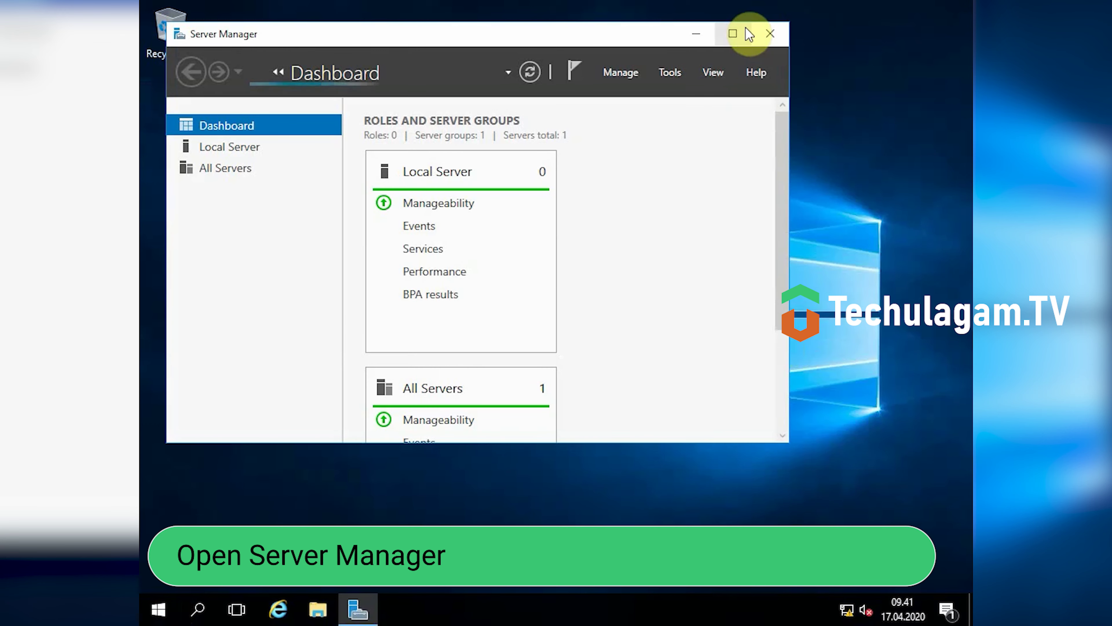
Maximize the Server Manager window and open the Manage menu
click(732, 33)
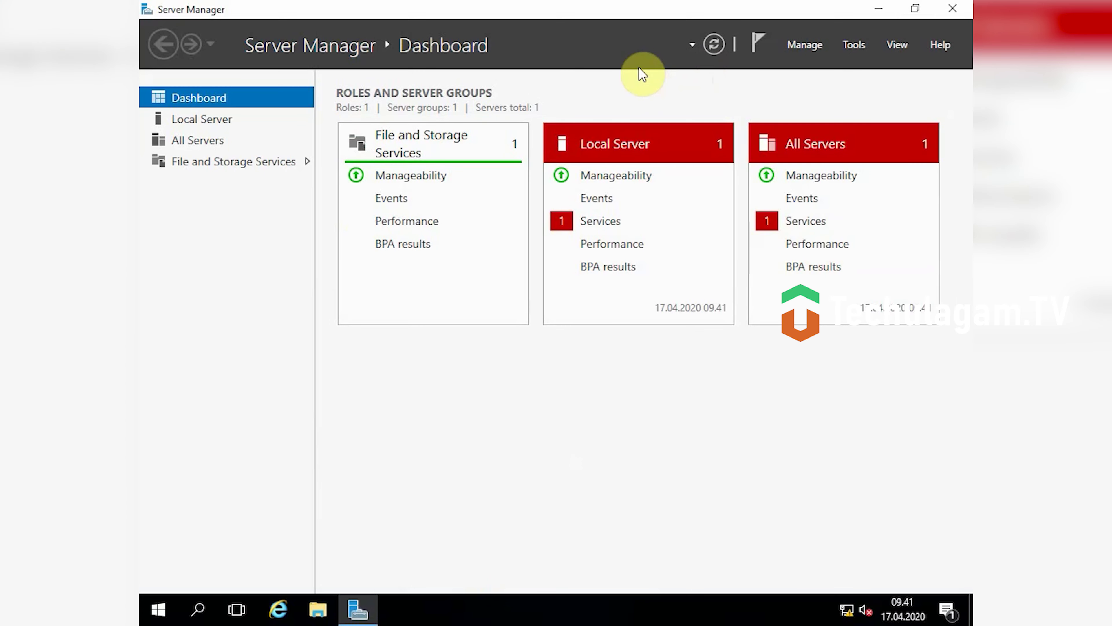
click(810, 48)
Start Add Roles and Features as a role-based installation on TECHULAGAM-DC, reaching Server Roles
click(829, 66)
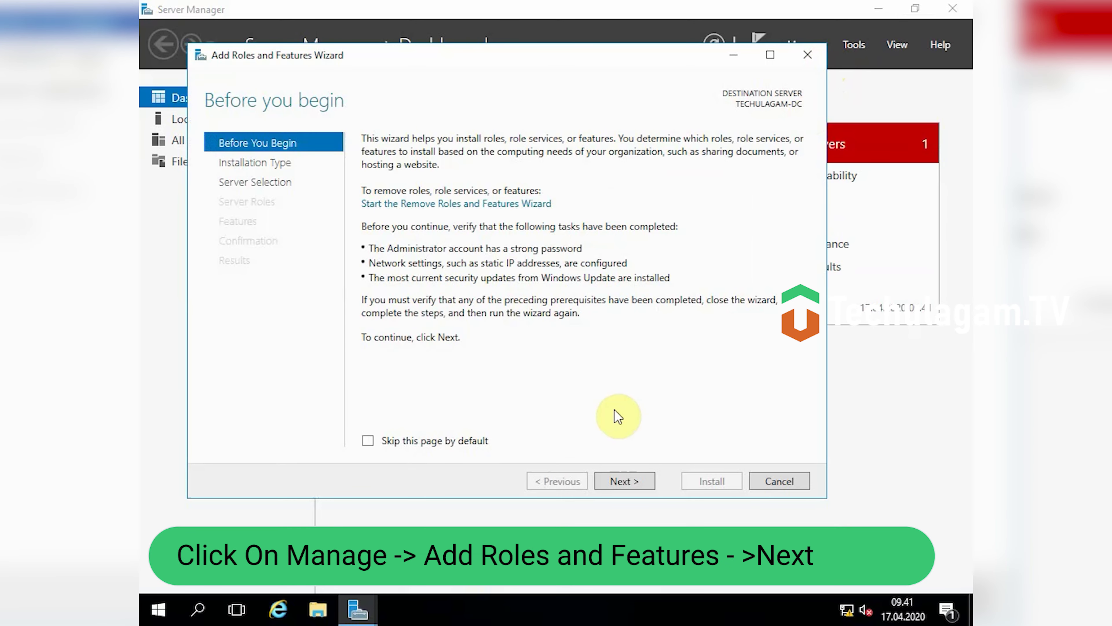
click(634, 480)
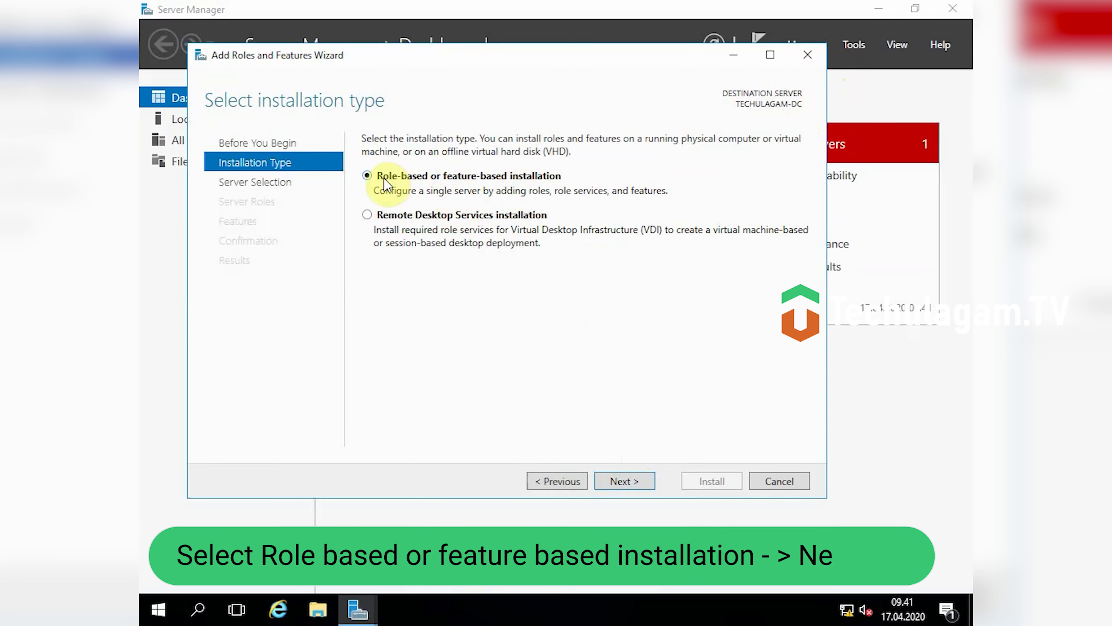
click(624, 487)
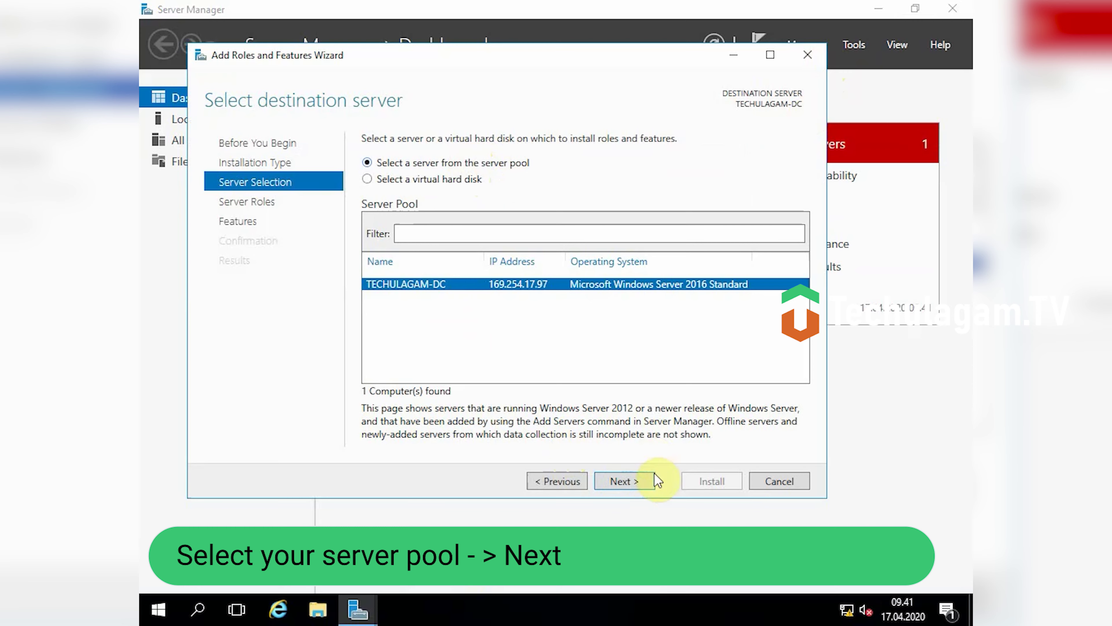
click(641, 479)
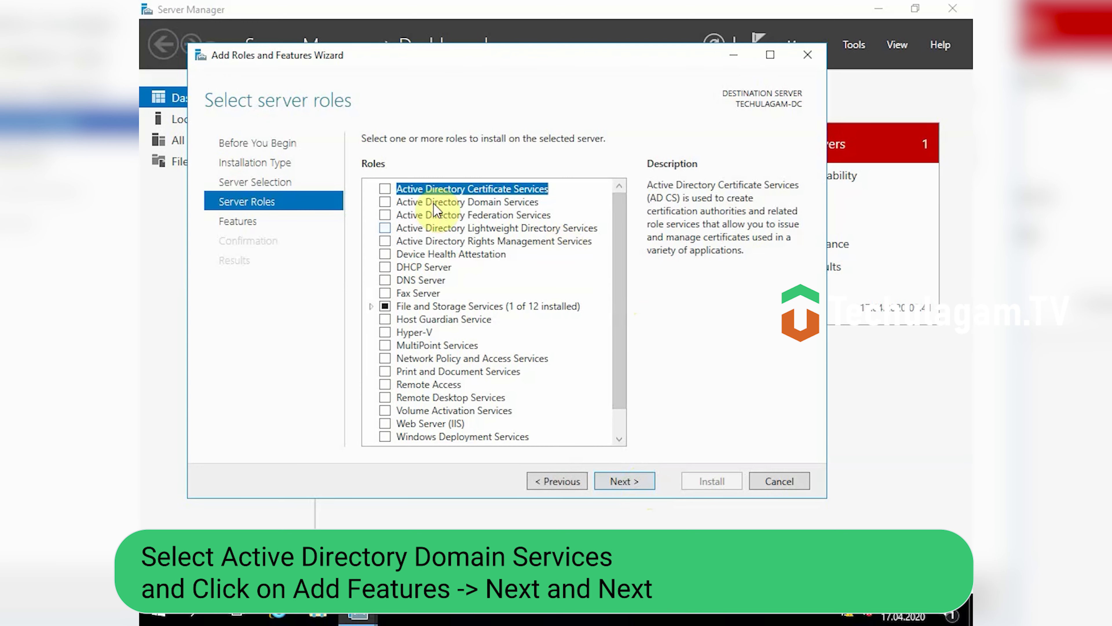
Select Active Directory Domain Services plus its required management features and install them
click(385, 201)
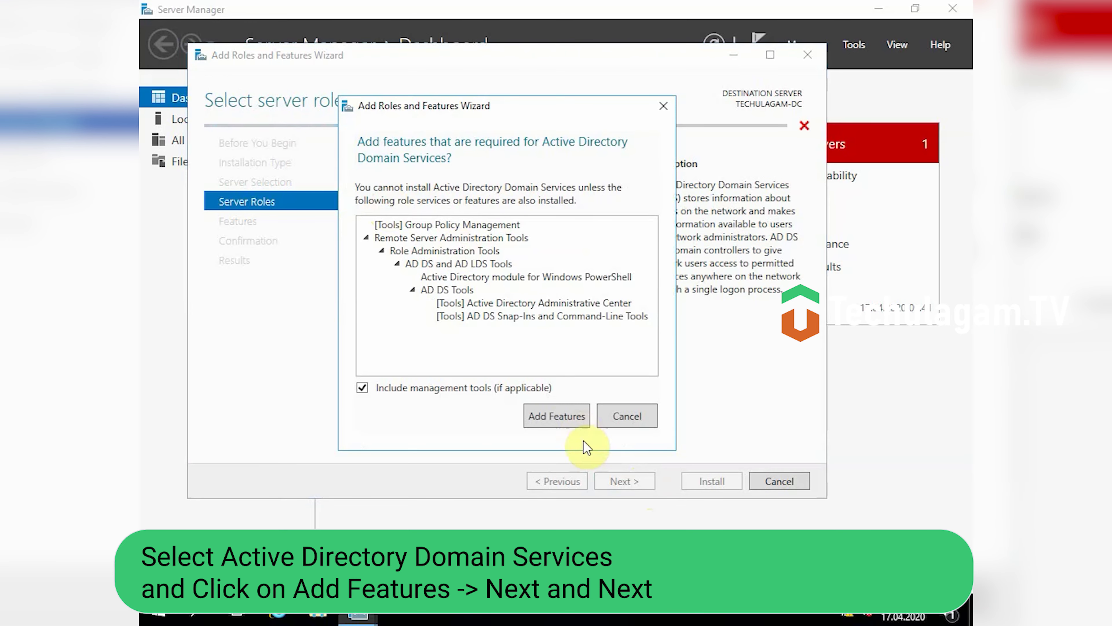
click(557, 415)
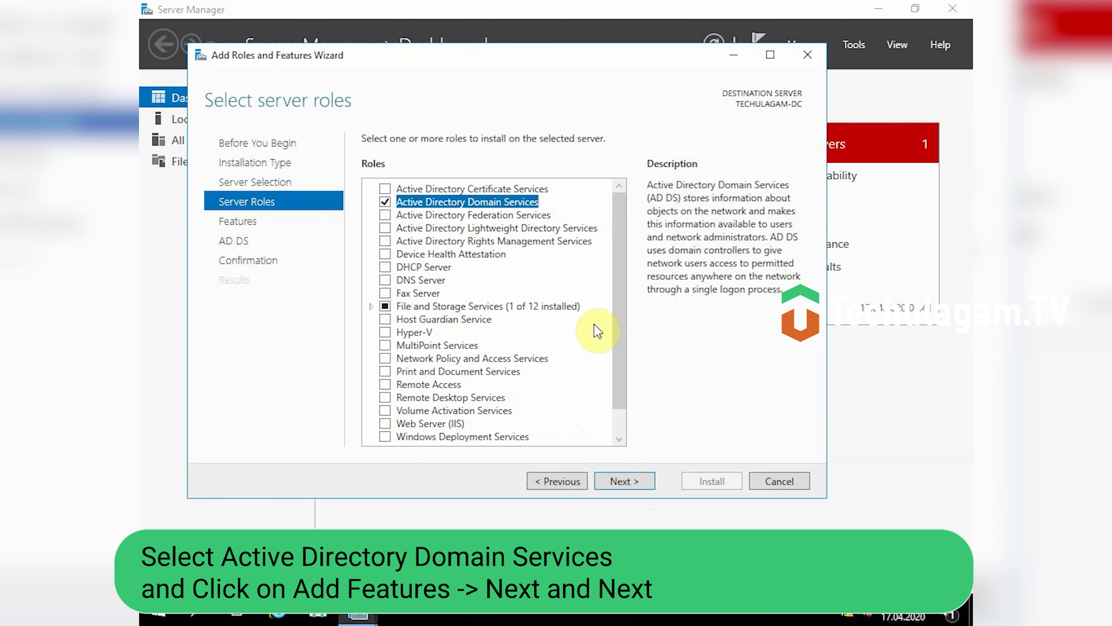
click(636, 489)
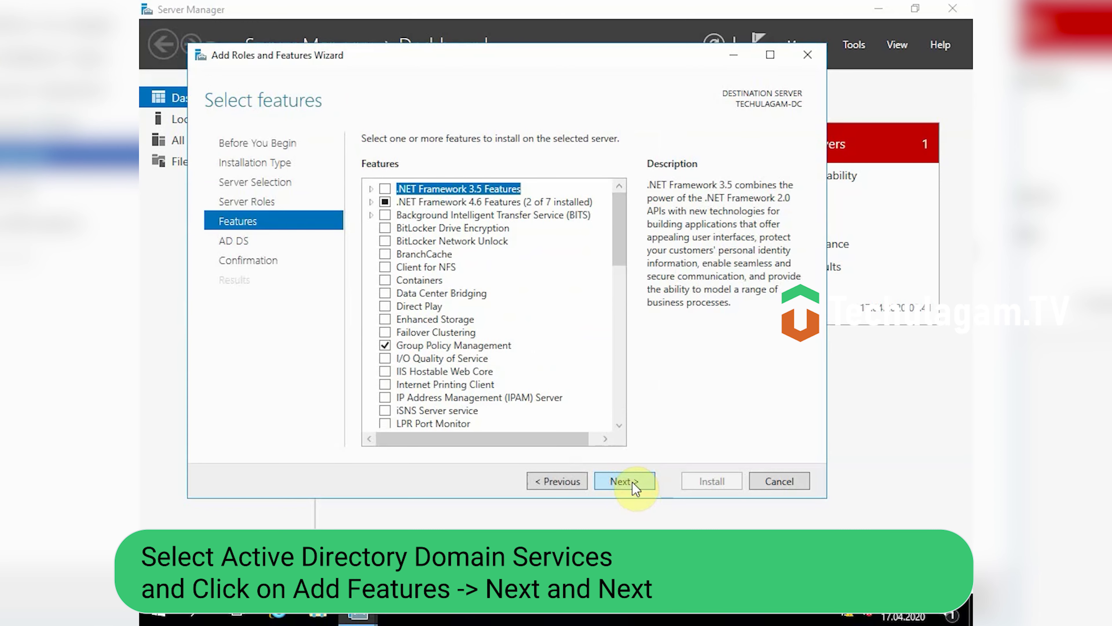
click(636, 488)
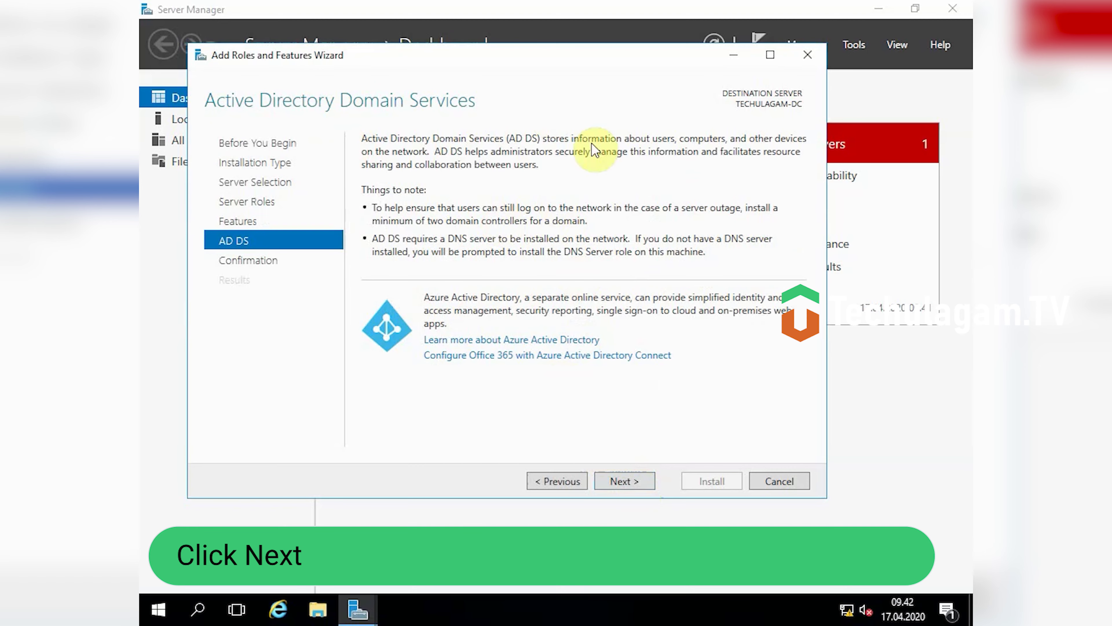
click(625, 486)
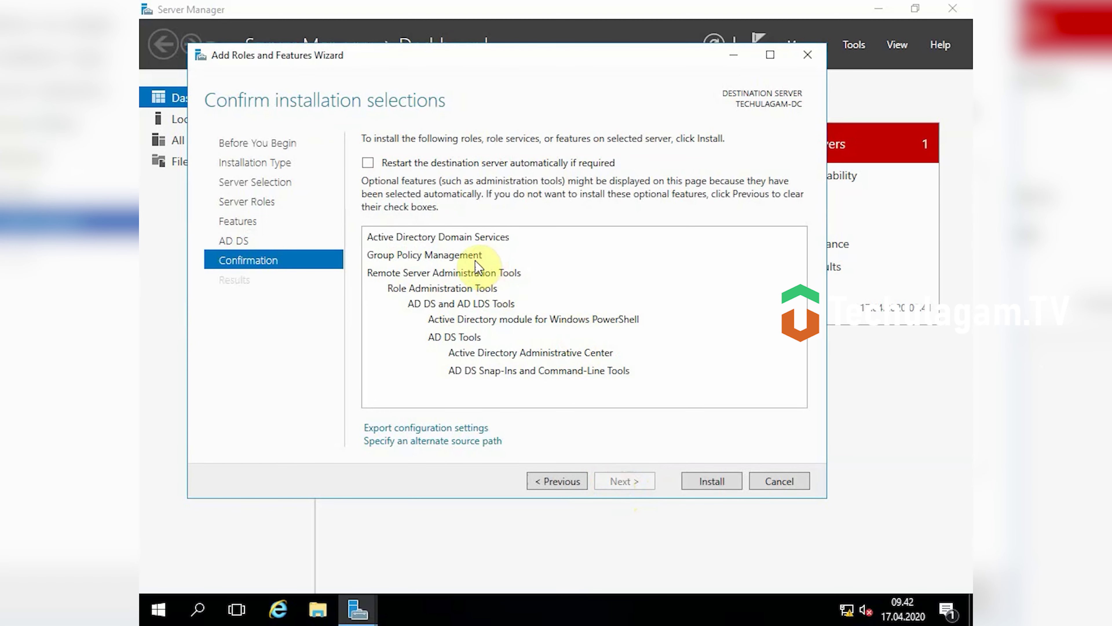
click(712, 482)
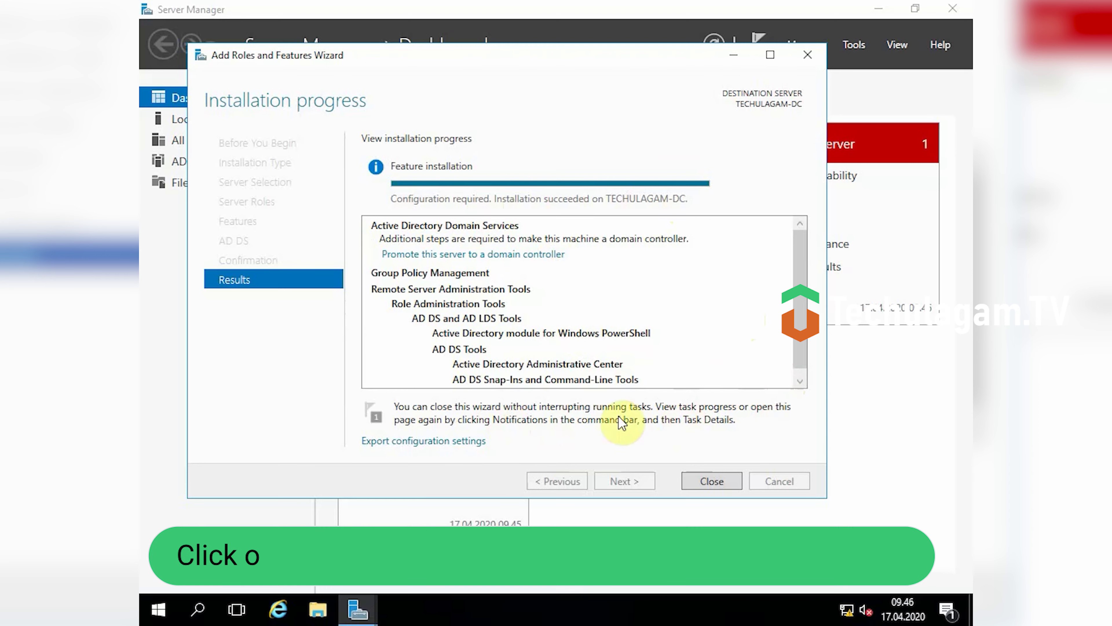
Close the completed wizard and launch 'Promote this server to a domain controller' from notifications
click(712, 481)
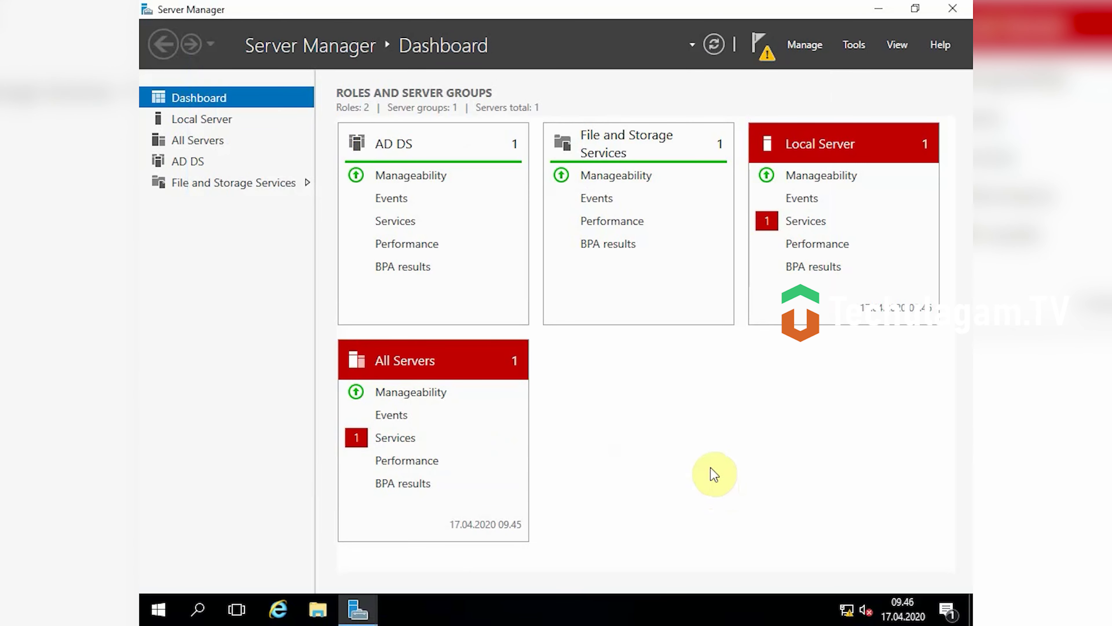
click(763, 56)
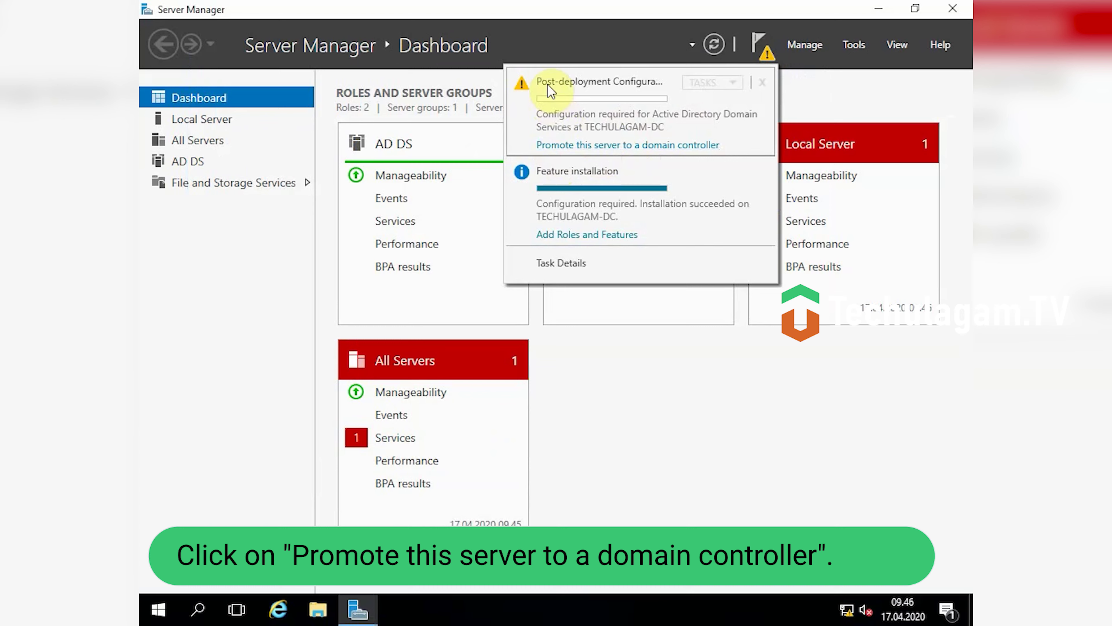
click(624, 145)
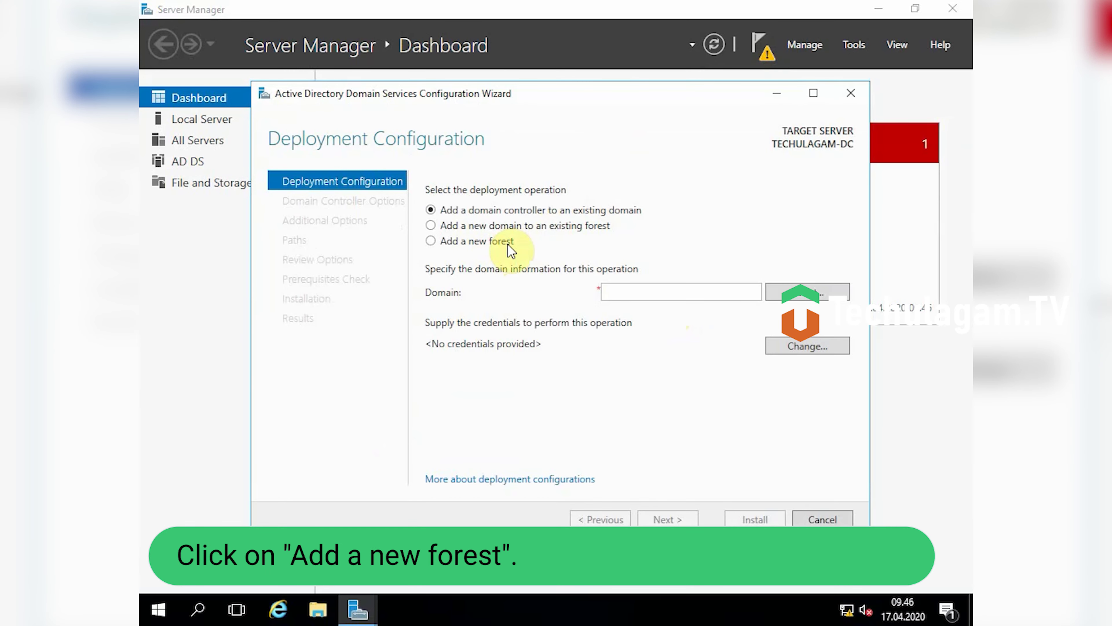
Choose Add a new forest with root domain name techulagam.local and continue
click(477, 242)
click(674, 298)
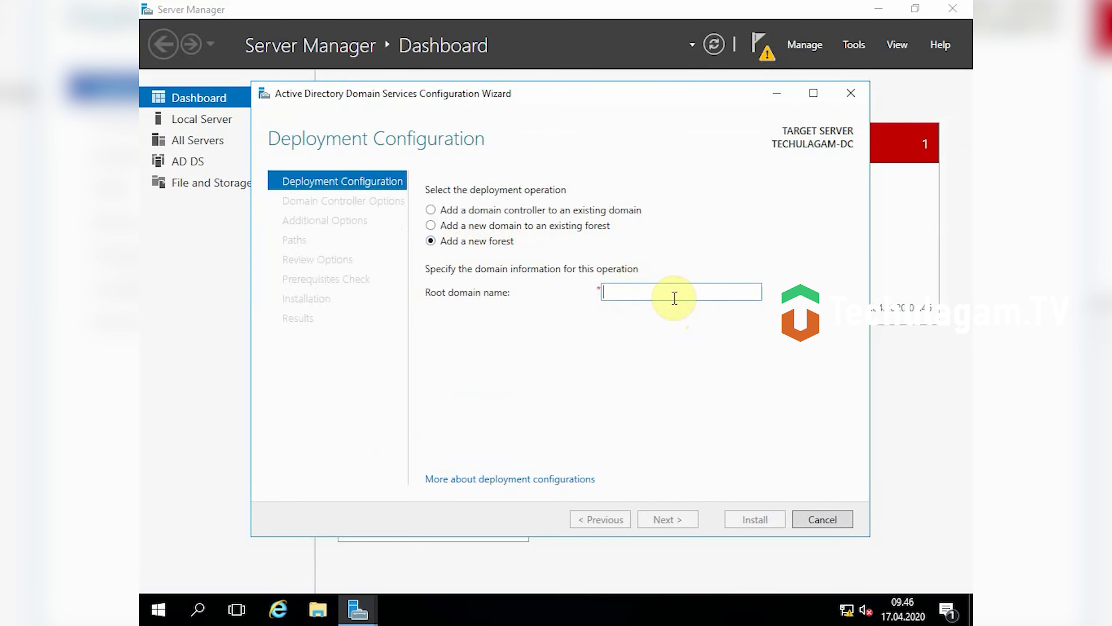
text(techu)
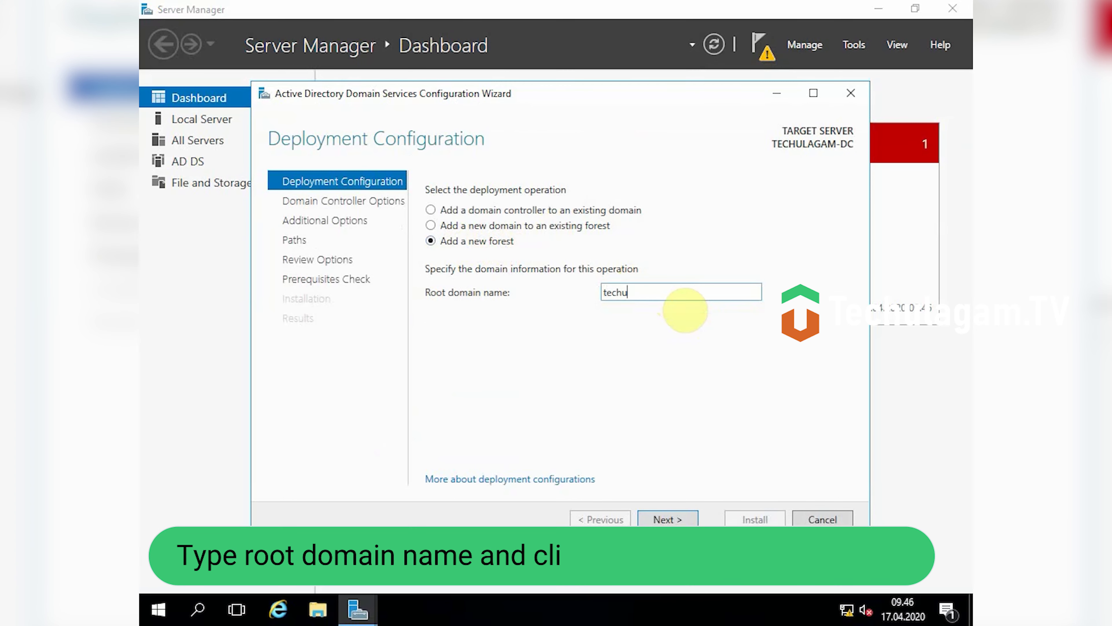
text(lagam.)
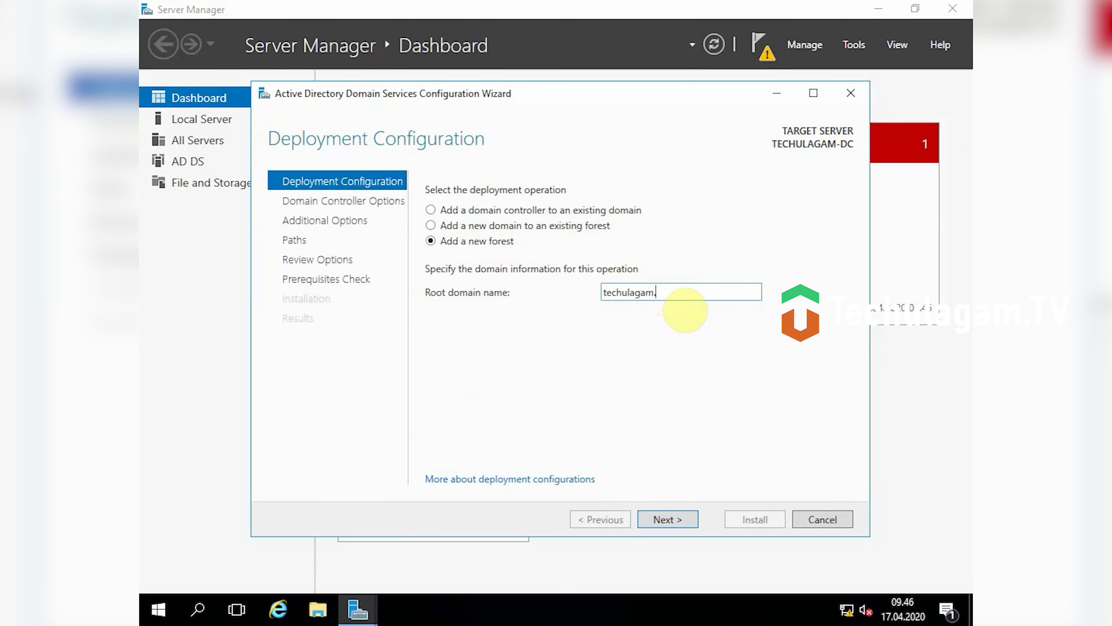
text(local)
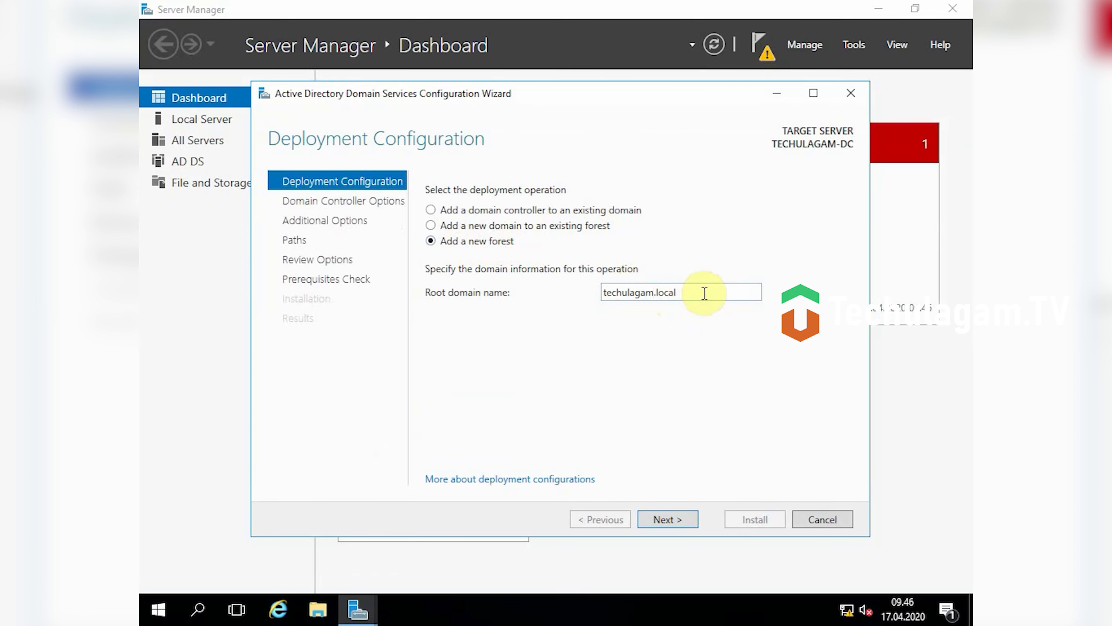
double_click(720, 291)
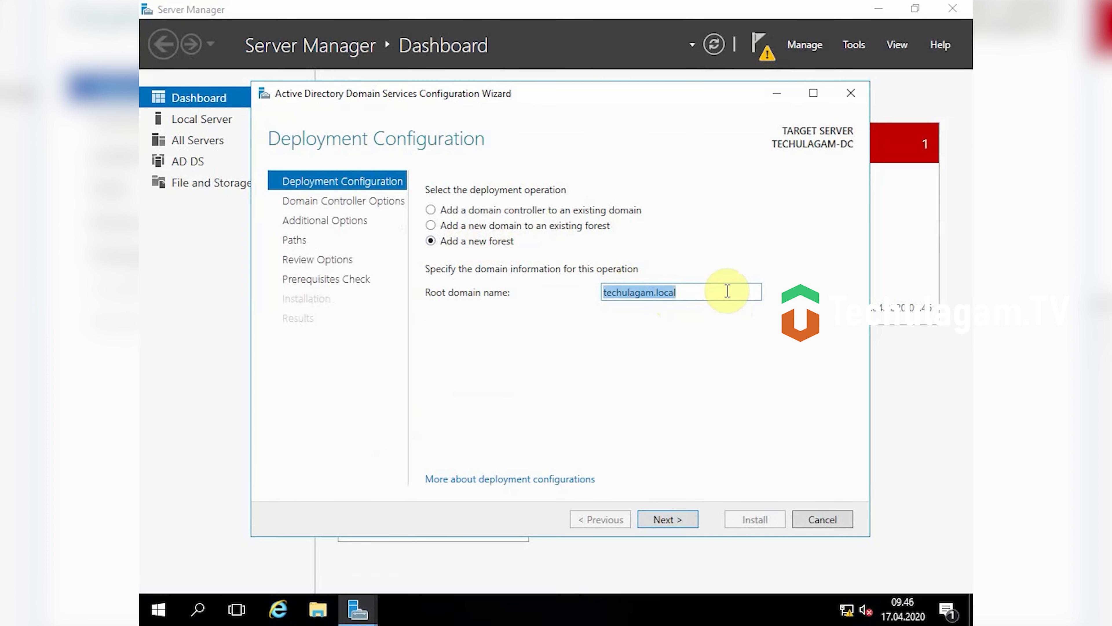
click(720, 292)
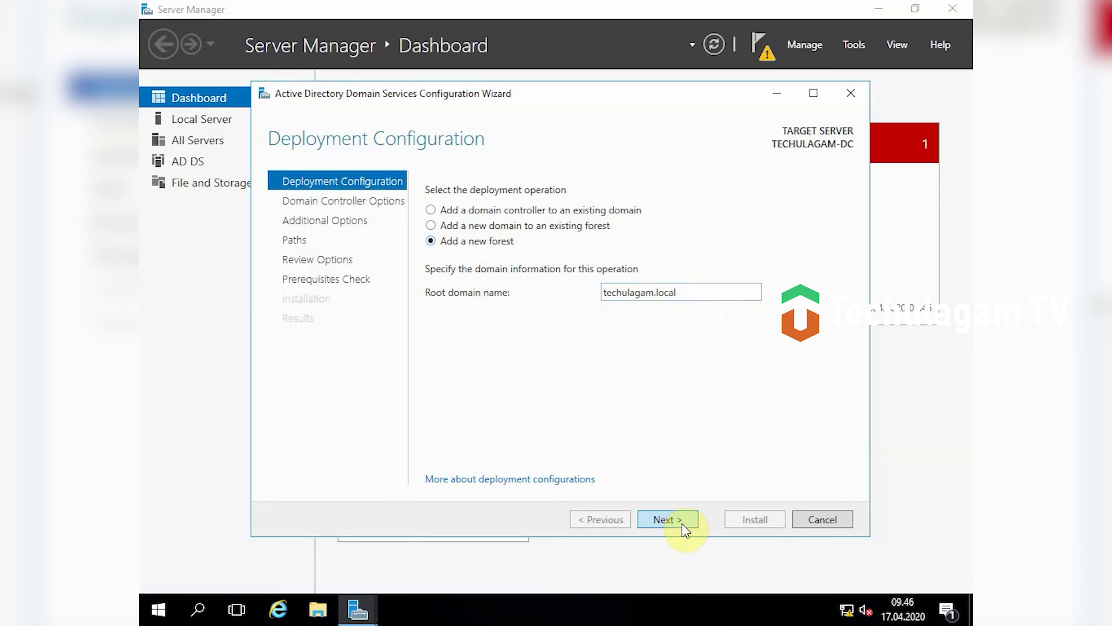
click(674, 517)
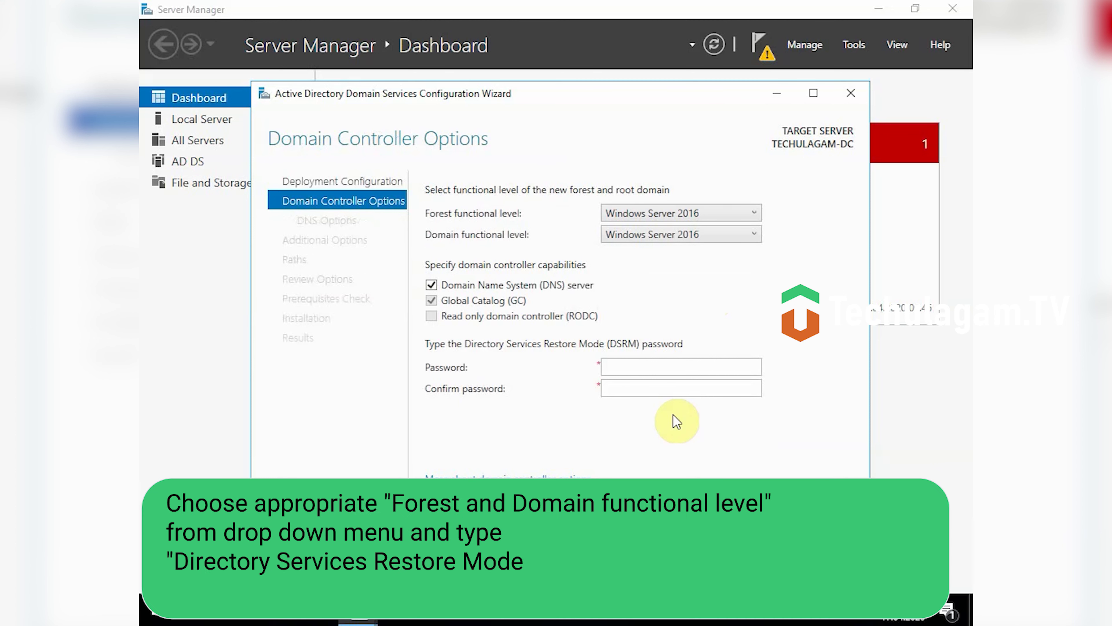
Keep Windows Server 2016 forest and domain functional levels and enter the DSRM password
click(664, 208)
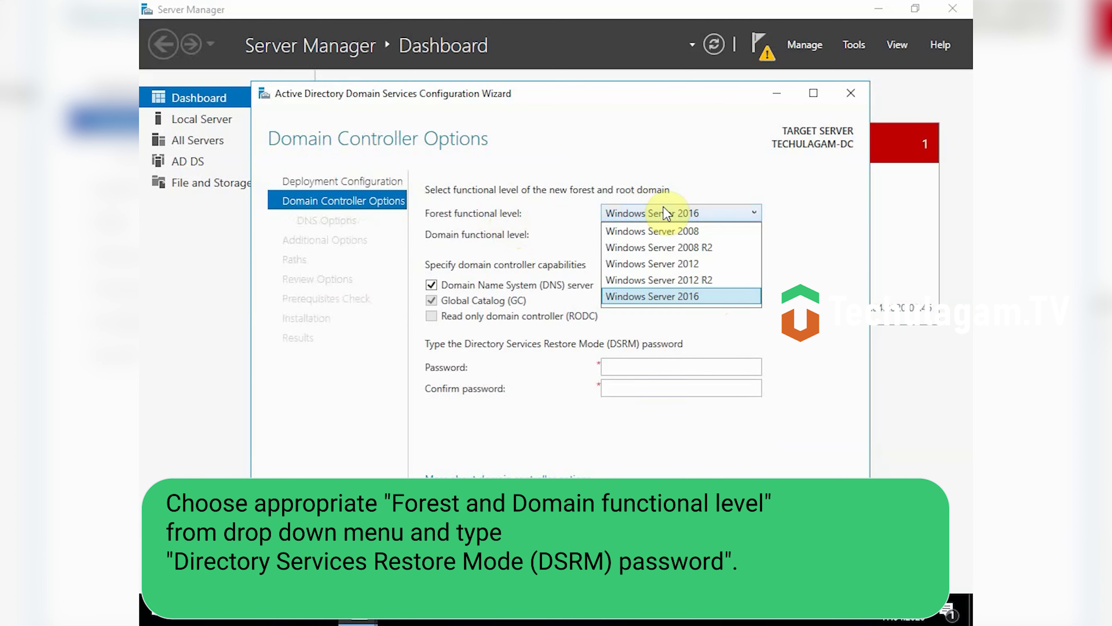
click(662, 296)
click(675, 237)
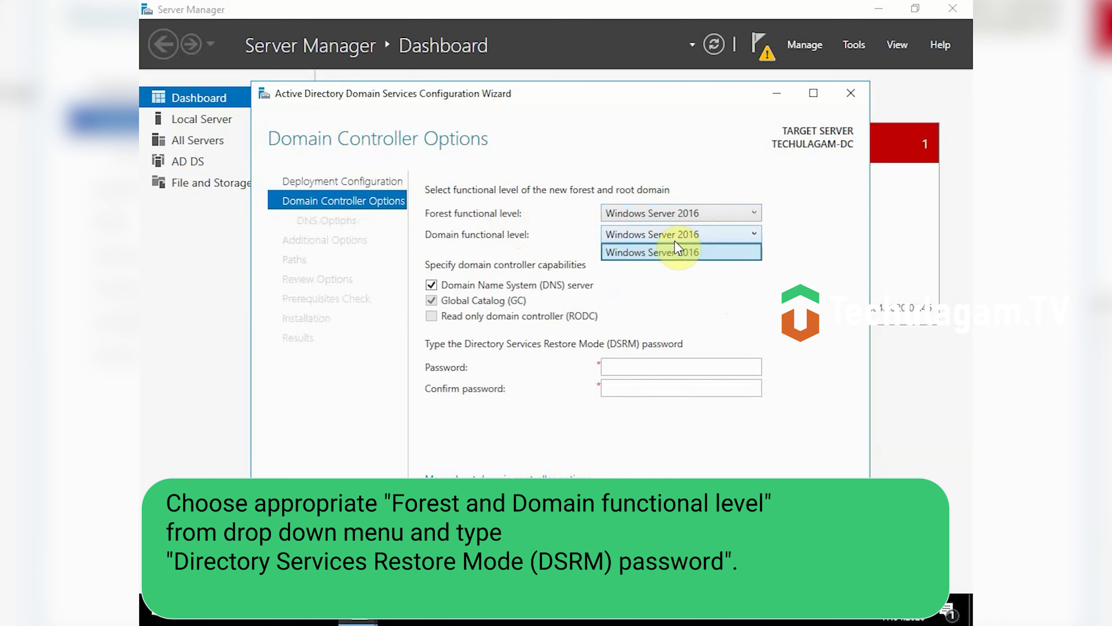
click(693, 253)
click(676, 369)
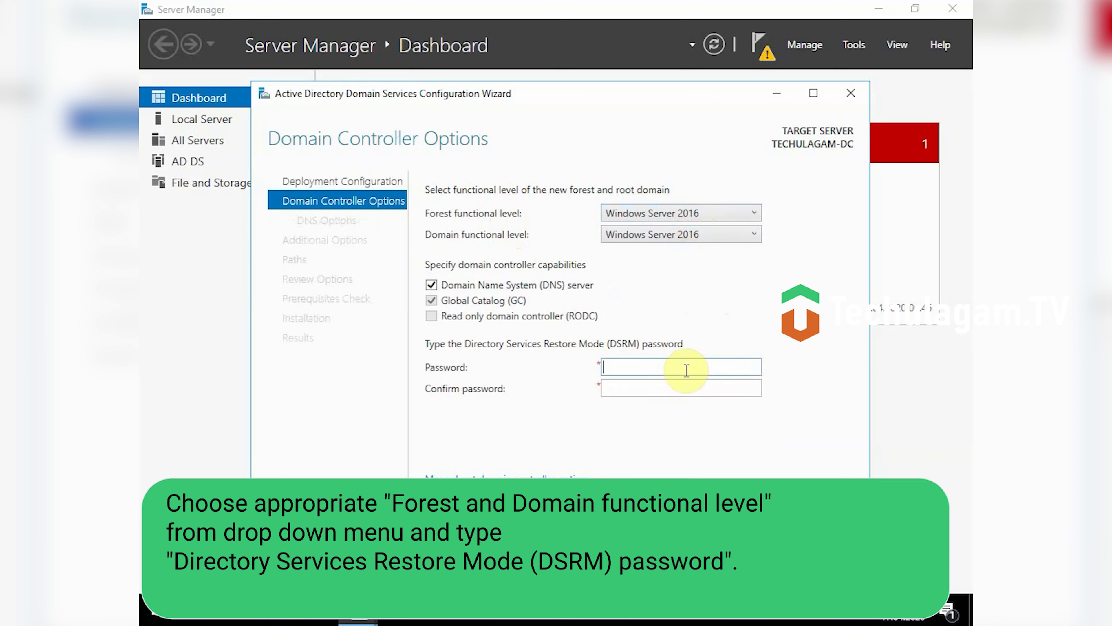
text(P)
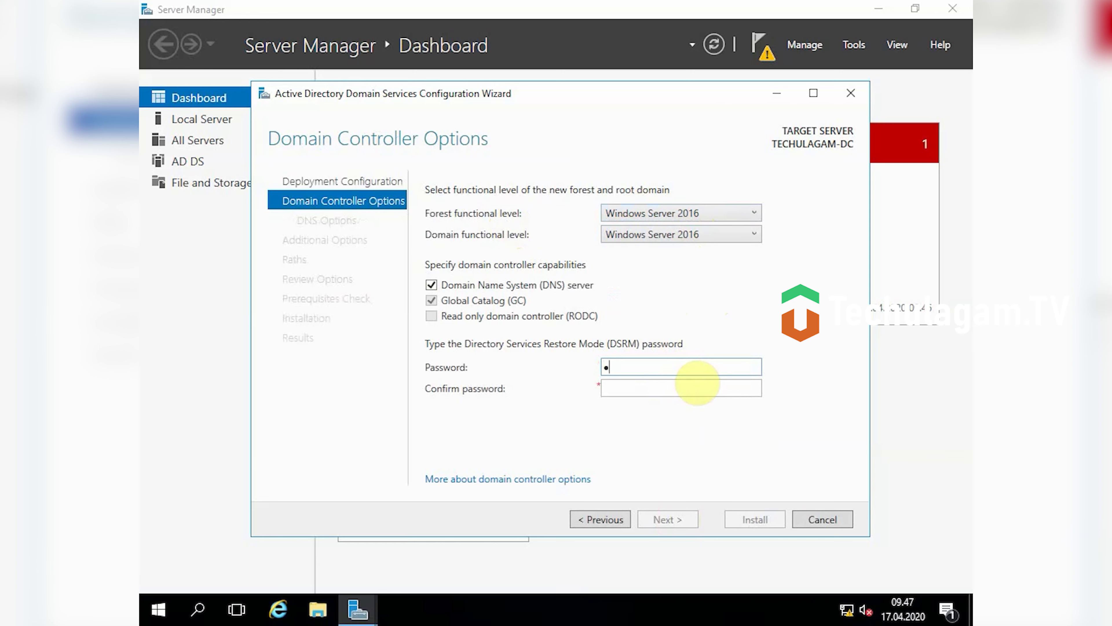
text(assword1!)
key(Tab)
text(Password1!)
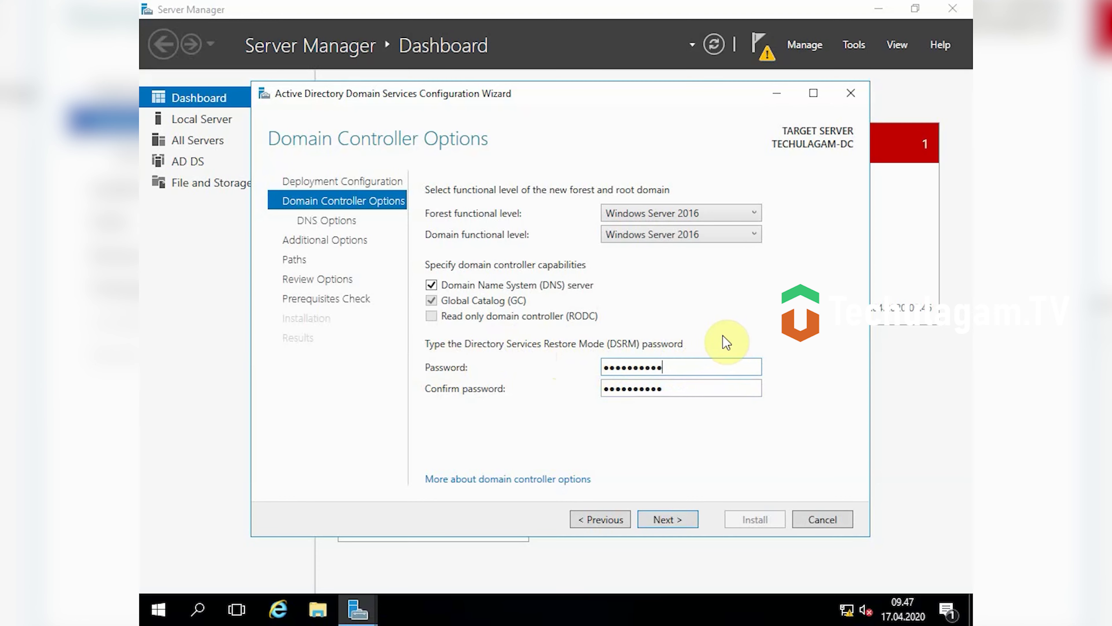
Pass DNS Options without creating a DNS delegation, dismissing the delegation warning
click(674, 525)
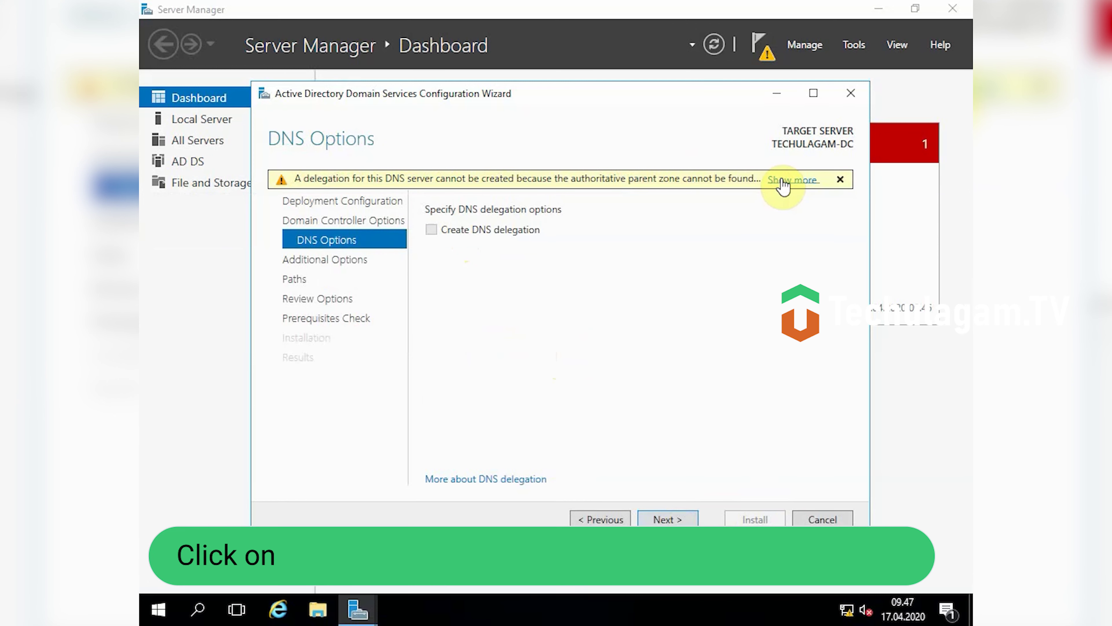
click(840, 179)
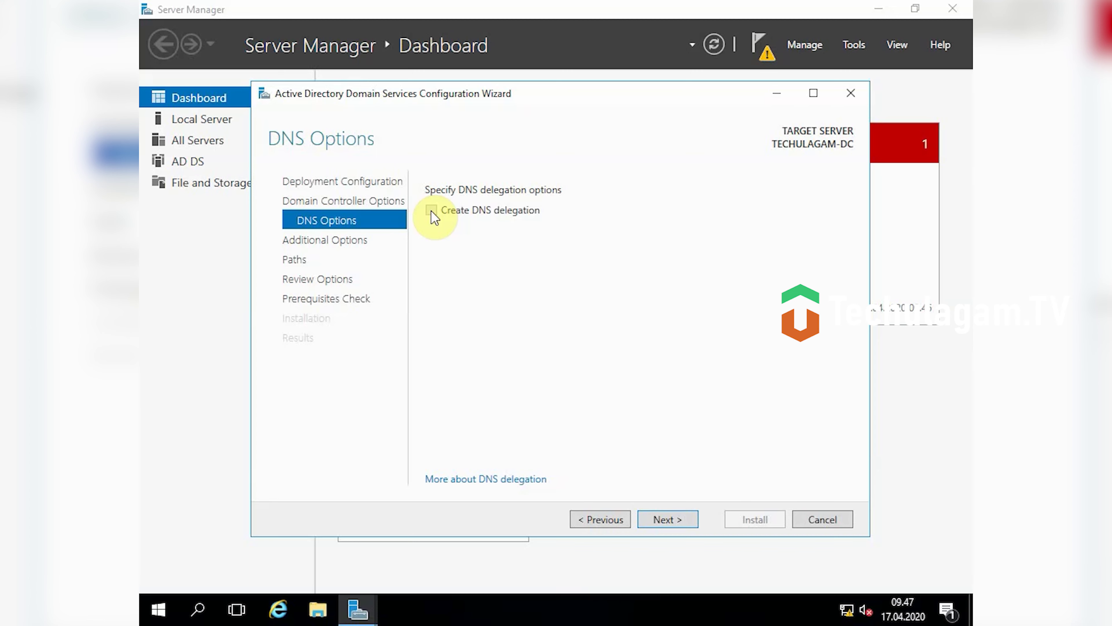
click(675, 520)
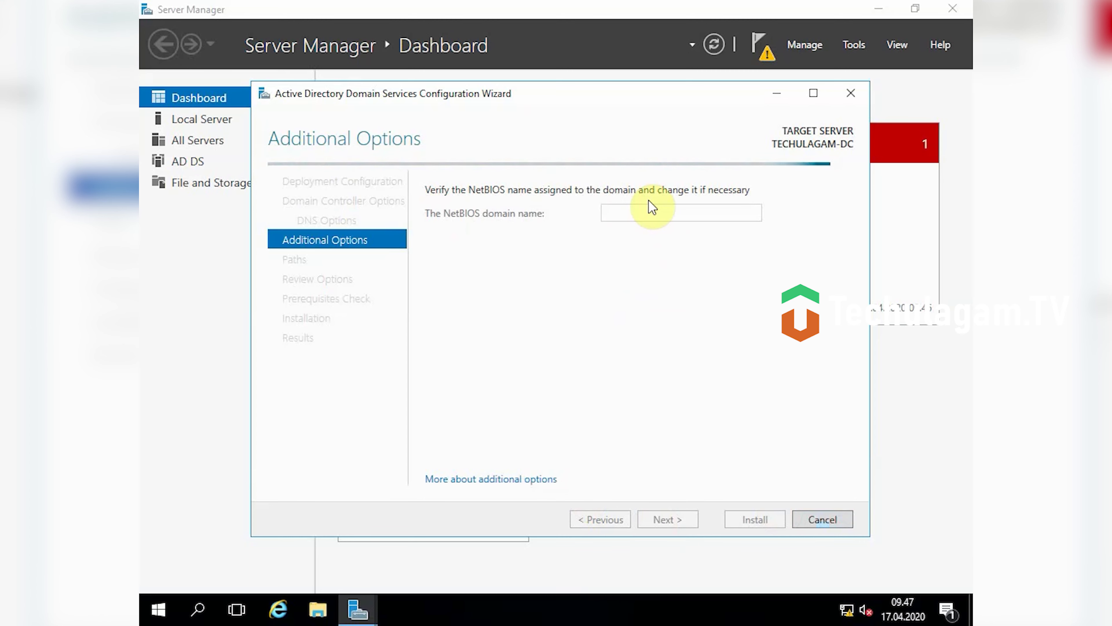
Keep TECHULAGAM as the NetBIOS domain name and continue to the Paths page
double_click(678, 210)
click(685, 213)
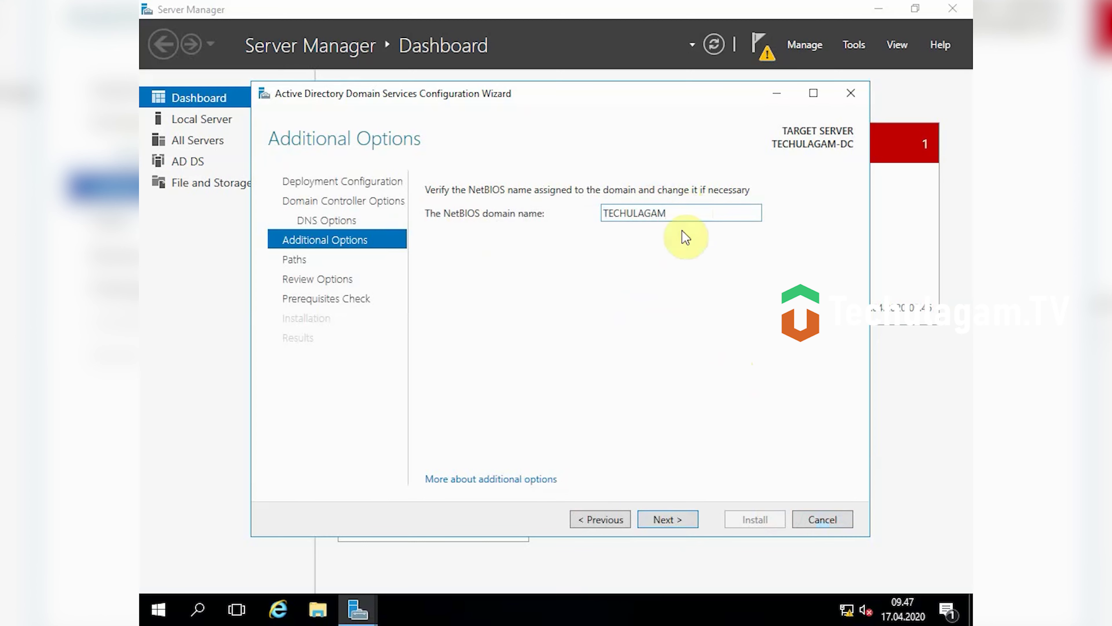
click(670, 522)
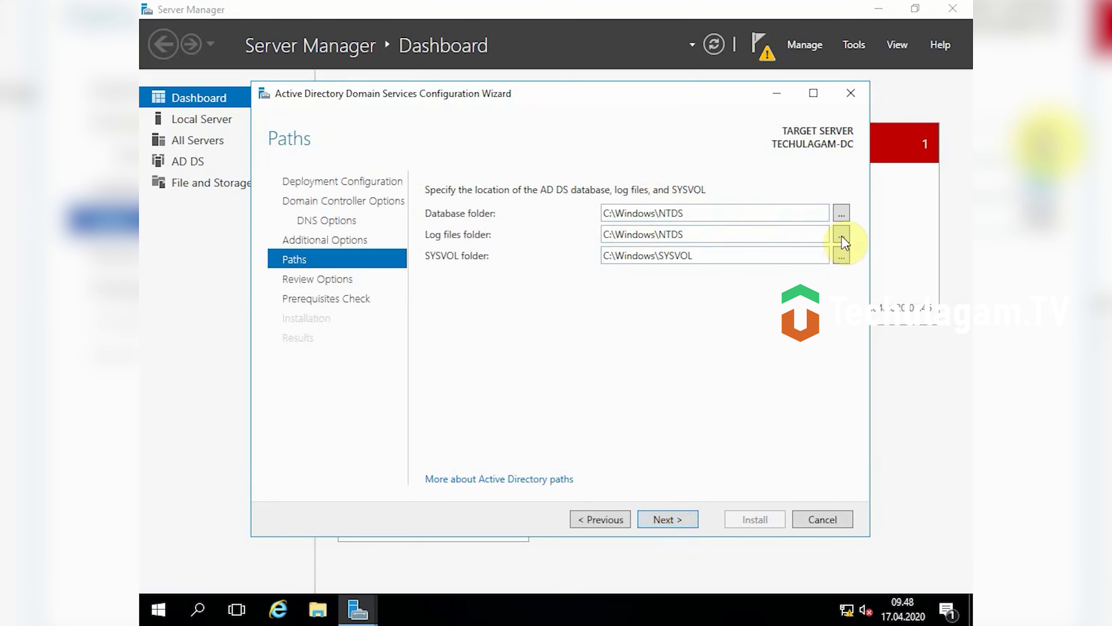
Accept default NTDS and SYSVOL paths, review options, pass prerequisites and install AD DS
click(678, 518)
mouse_move(842, 226)
mouse_down()
mouse_move(844, 373)
mouse_move(837, 211)
mouse_up()
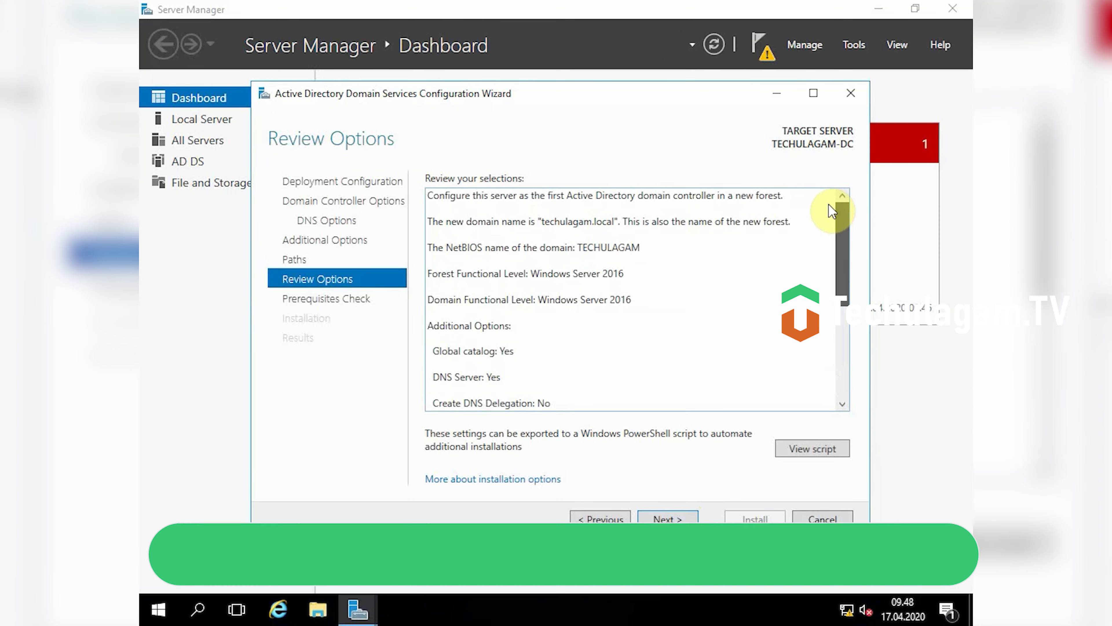
click(681, 522)
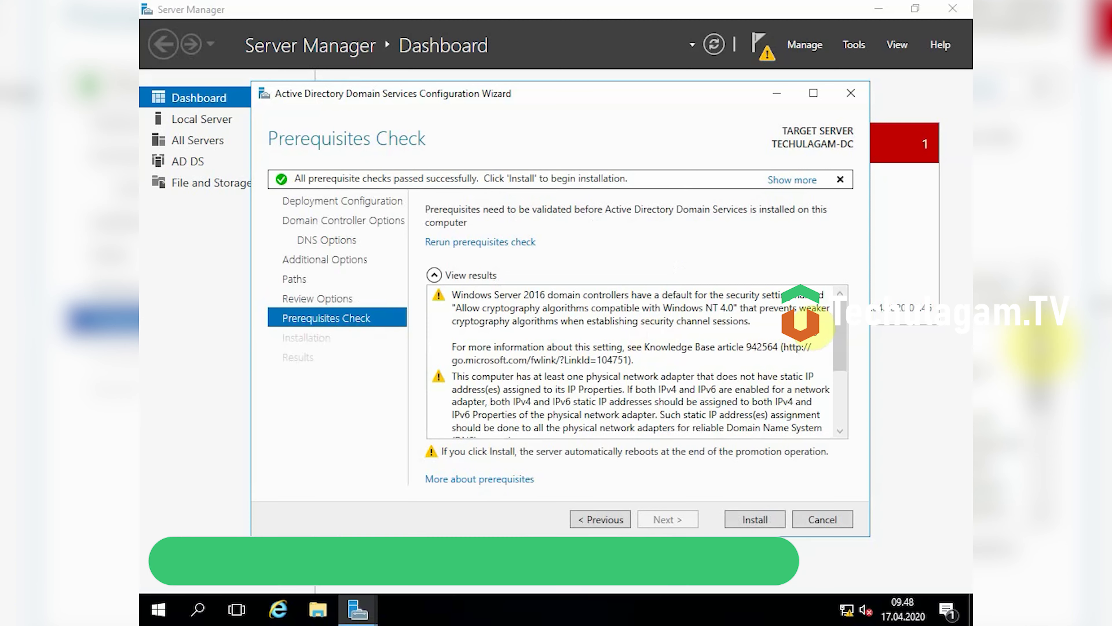
drag(843, 327, 830, 259)
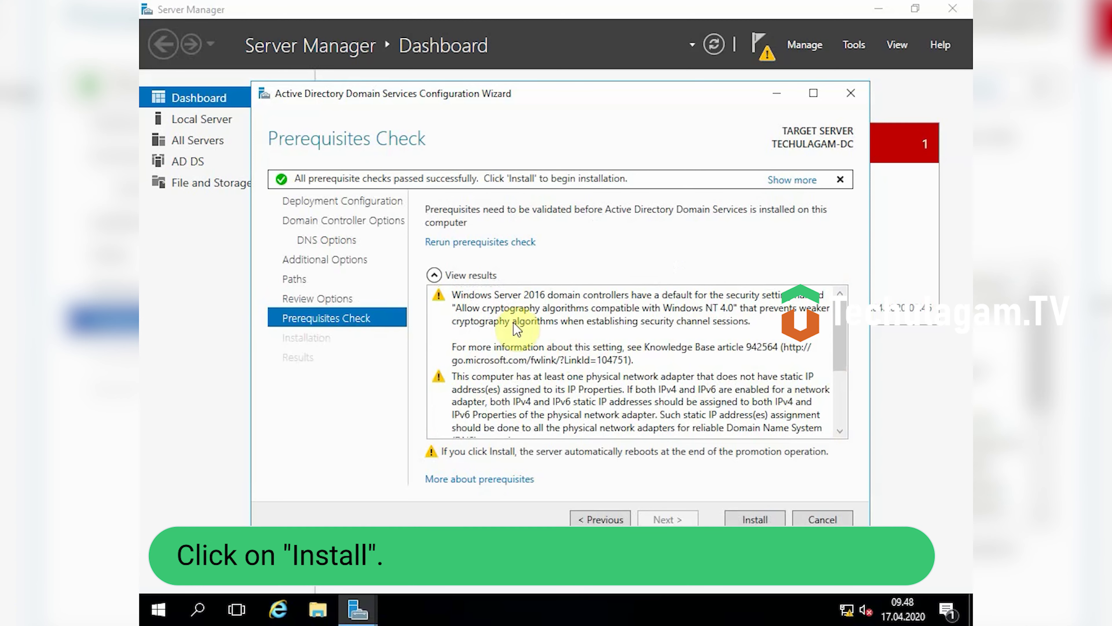
click(756, 520)
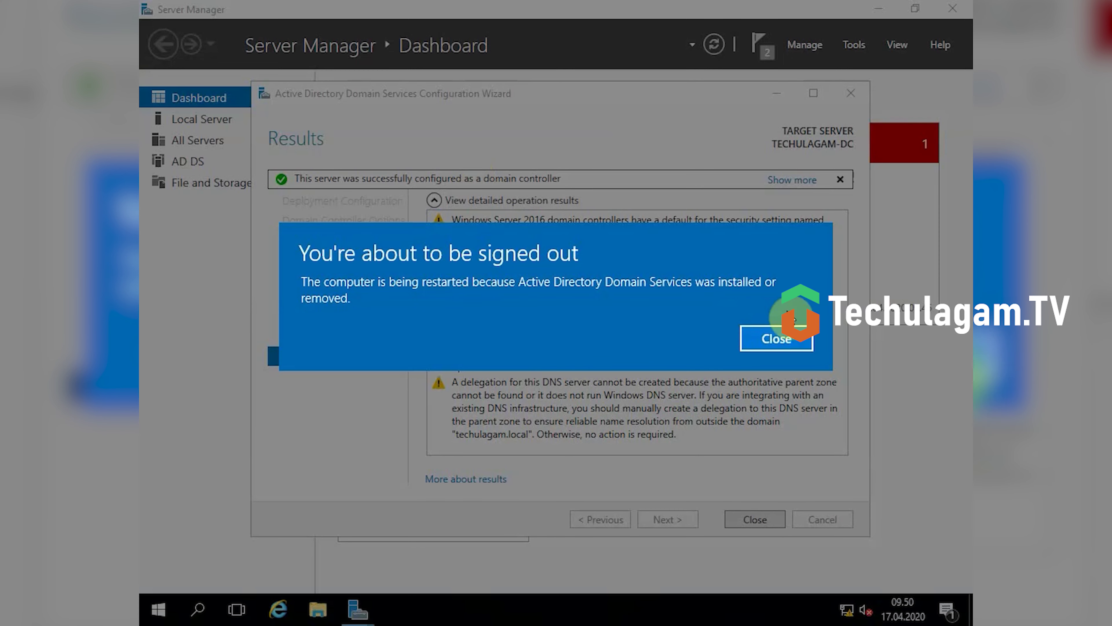
Dismiss the sign-out notice, close the configuration wizard and check the deployment notifications
click(782, 342)
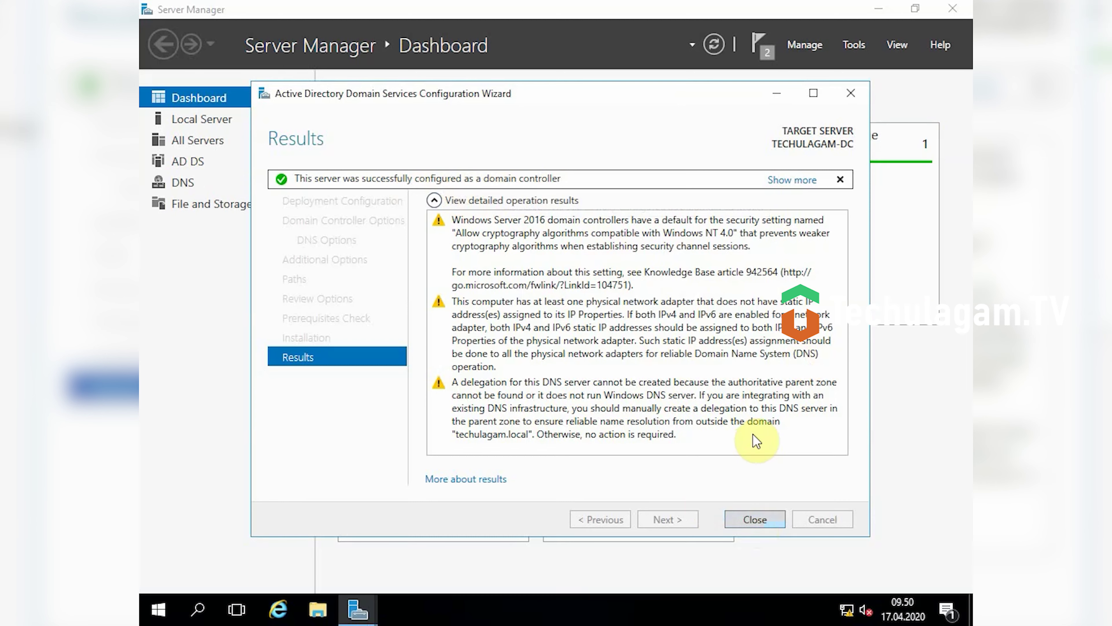
click(756, 518)
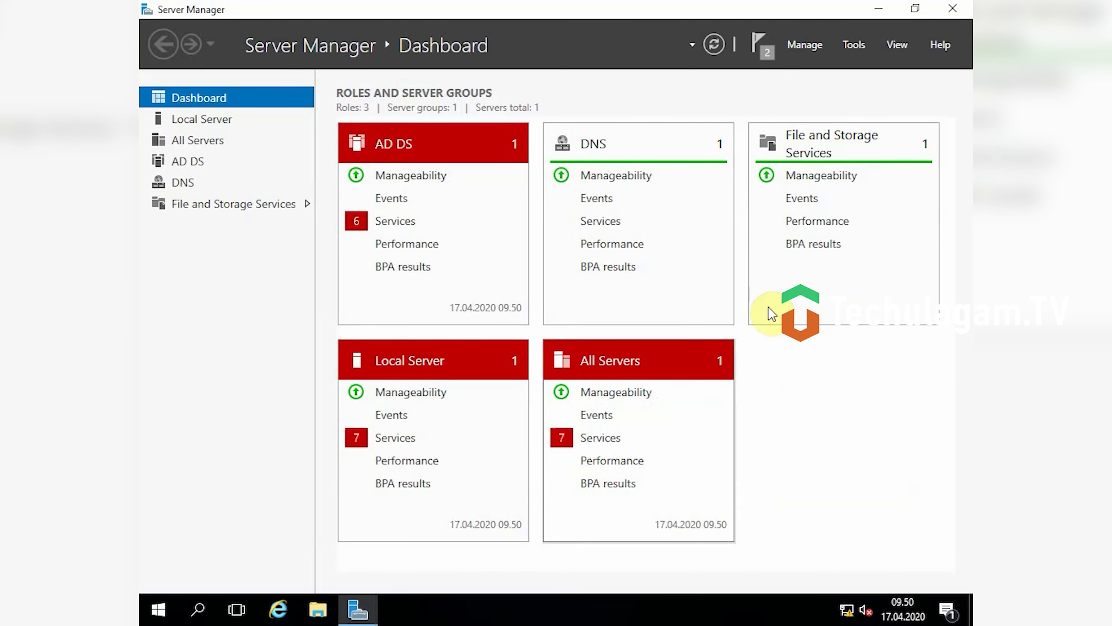
click(760, 51)
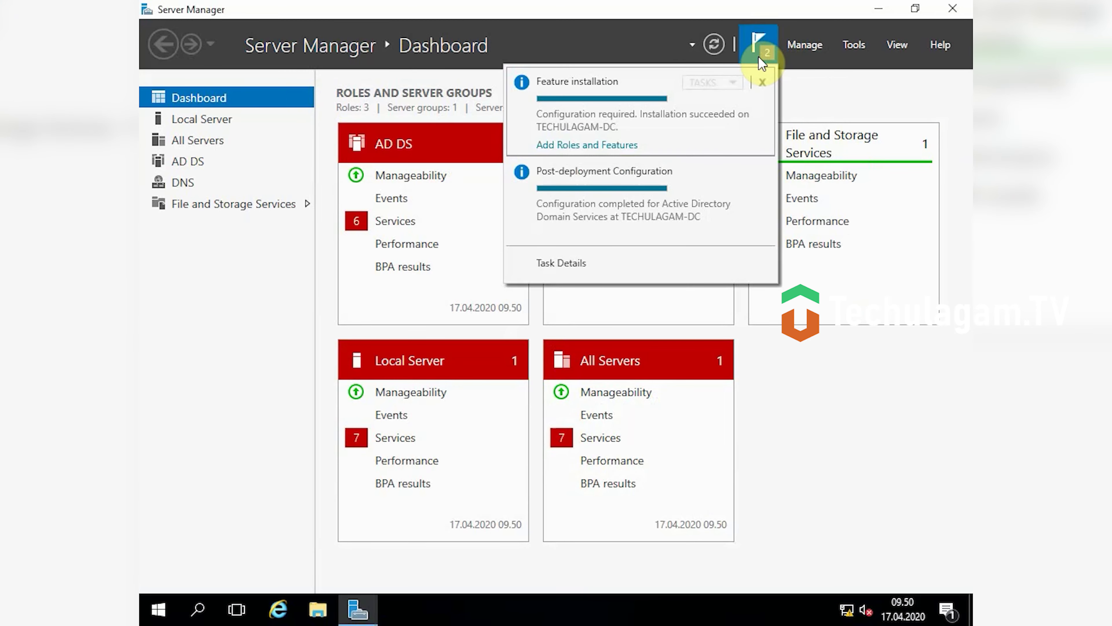